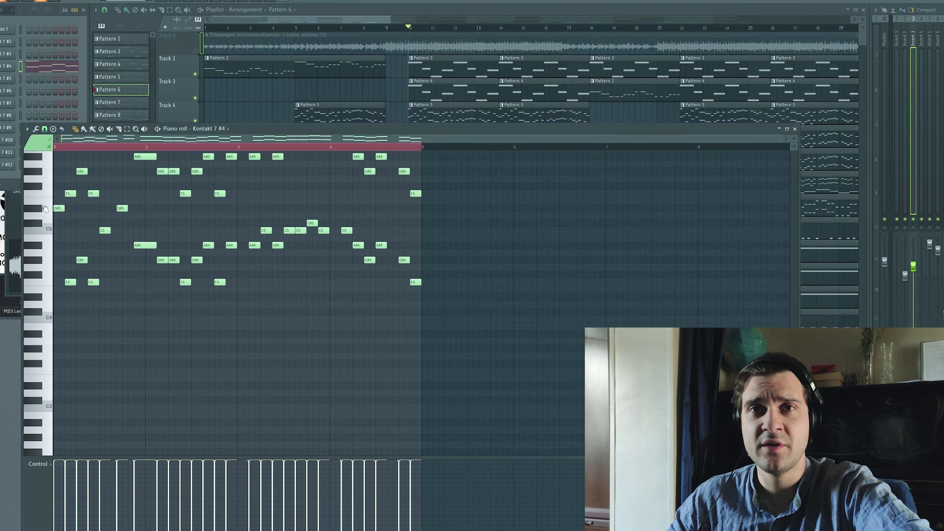
Audition the instruments of Pattern 6 and Pattern 8 from the keys of their piano rolls.
left_click(56, 209)
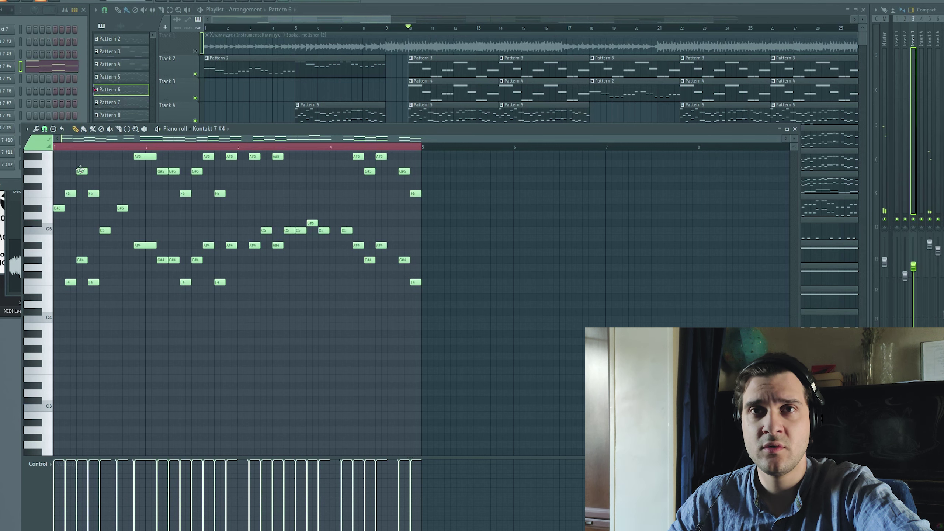
scroll(55, 210, "up", 2)
left_click(7, 70)
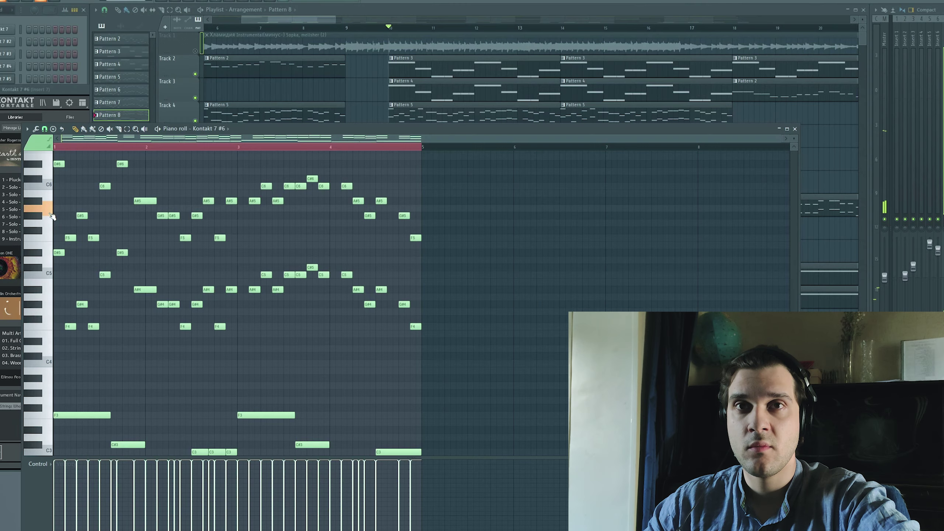
left_click(53, 218)
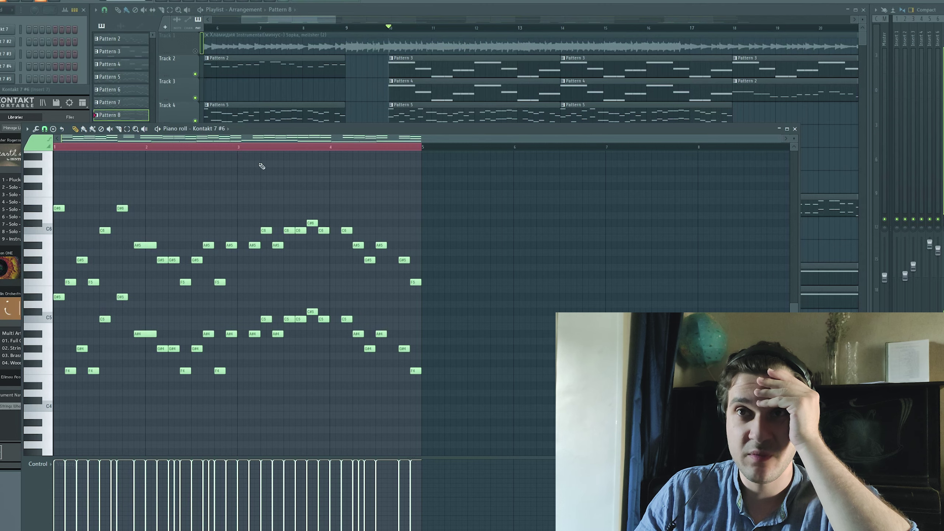
Open Pattern 10 in the piano roll and audition the C3 key on Kontakt 7 #8.
left_click(368, 4)
double_click(432, 210)
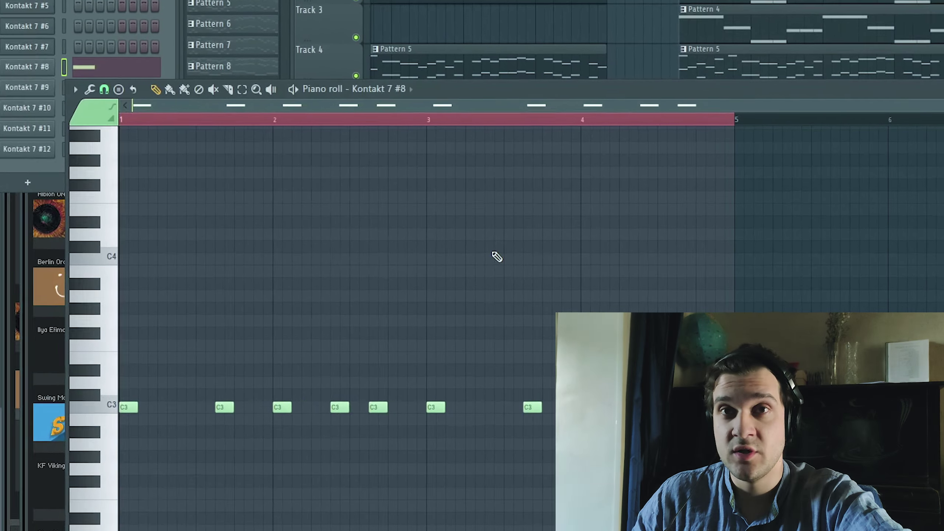
scroll(46, 205, "down", 5)
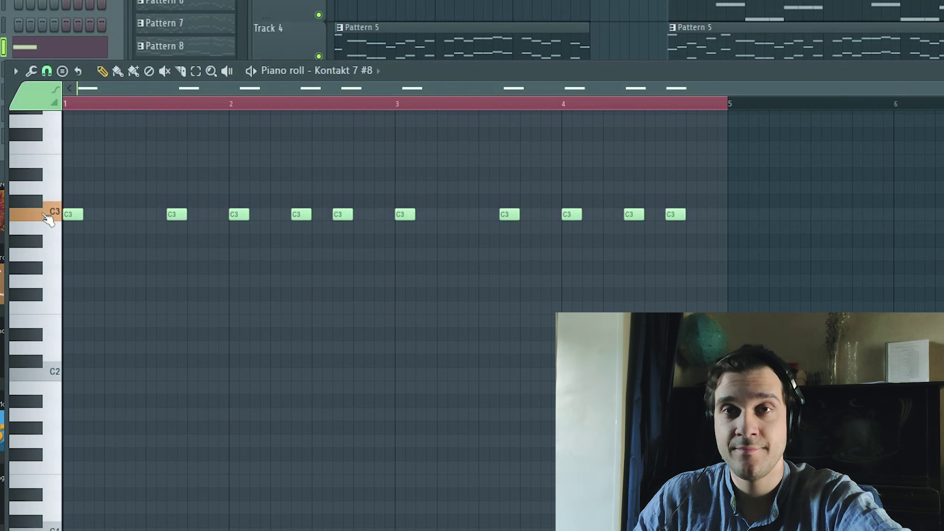
left_click(48, 220)
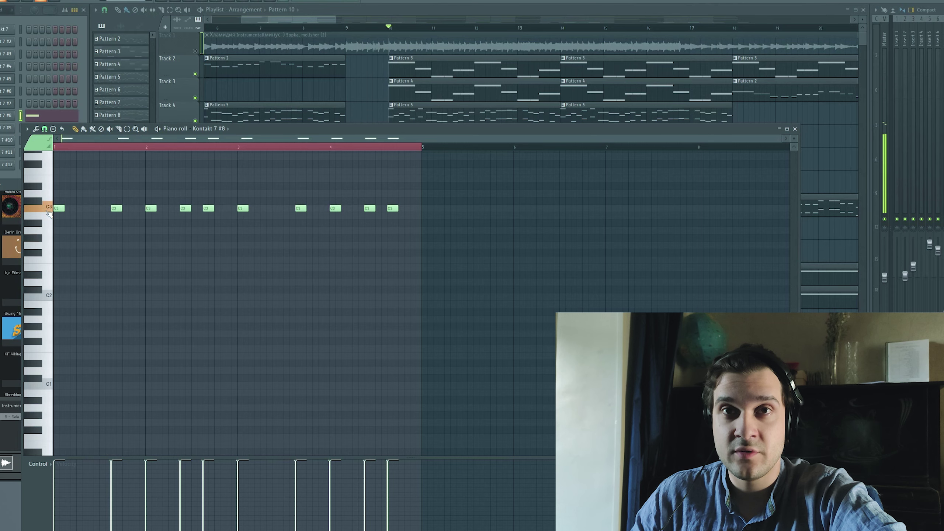
Open Pattern 11 from the playlist in the piano roll of Kontakt 7 #9.
left_click(467, 11)
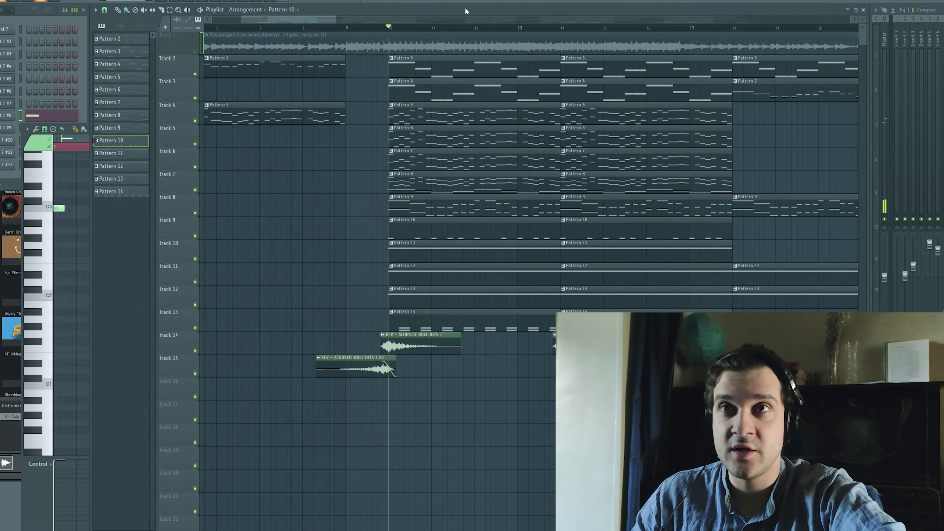
double_click(418, 257)
scroll(201, 243, "down", 2)
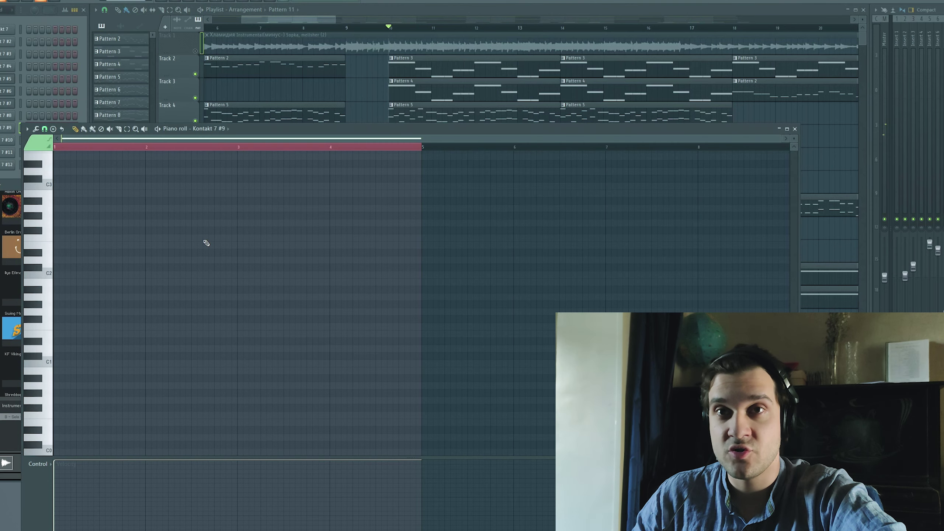
left_click(204, 243)
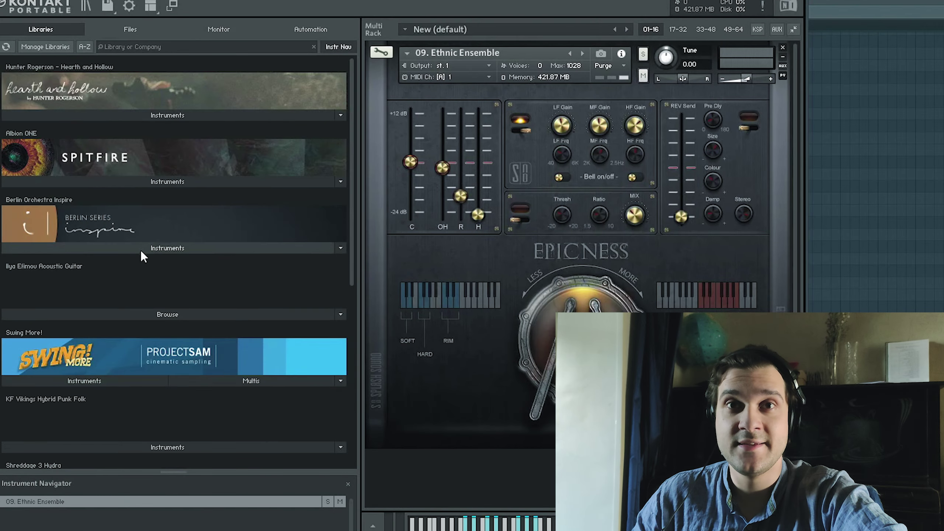
List the instruments of the Epic Percussion library in the Kontakt library browser.
scroll(108, 286, "down", 3)
scroll(162, 226, "down", 3)
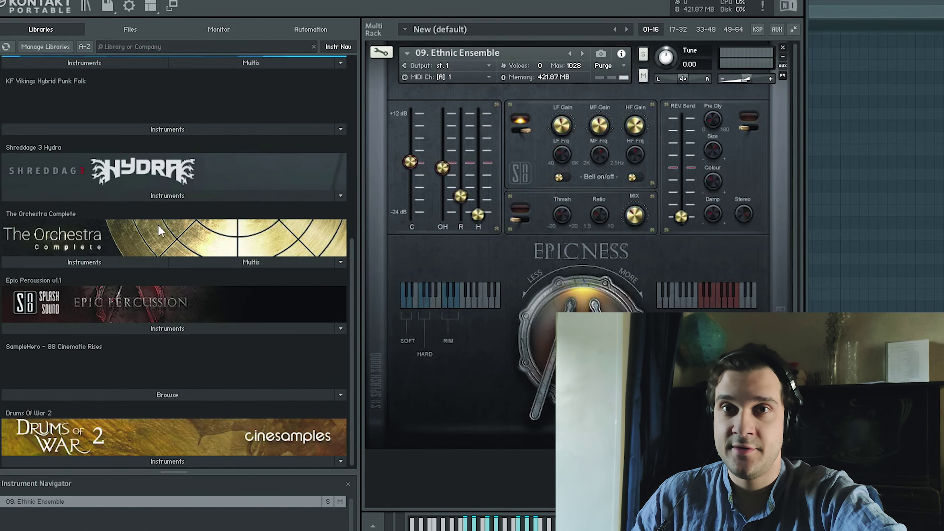
left_click(117, 330)
scroll(154, 322, "down", 5)
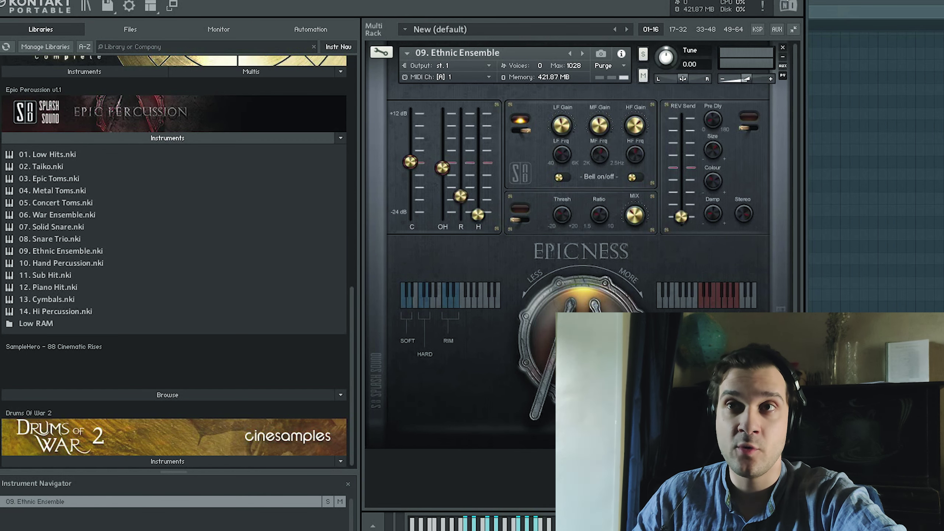
Close the Kontakt window and audition the B6 key for Pattern 11 and Pattern 12.
left_click(803, 2)
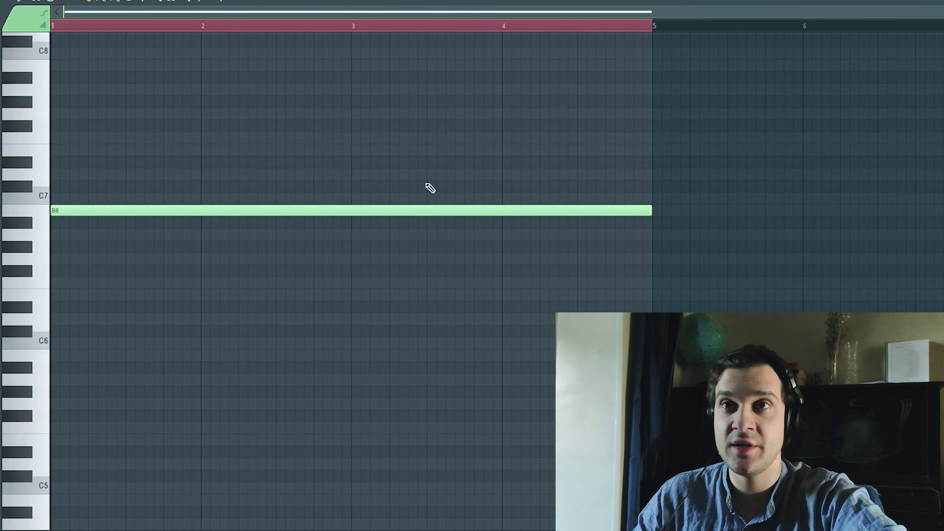
left_click(43, 215)
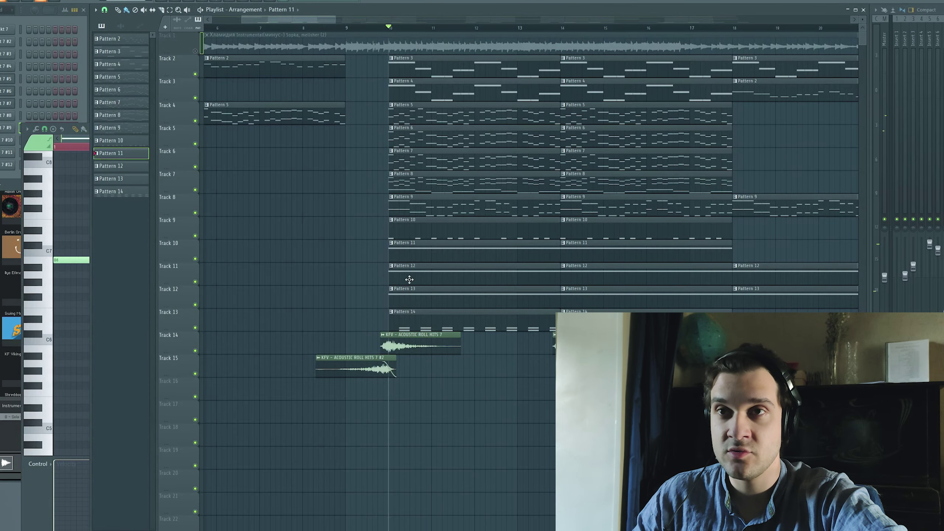
double_click(417, 275)
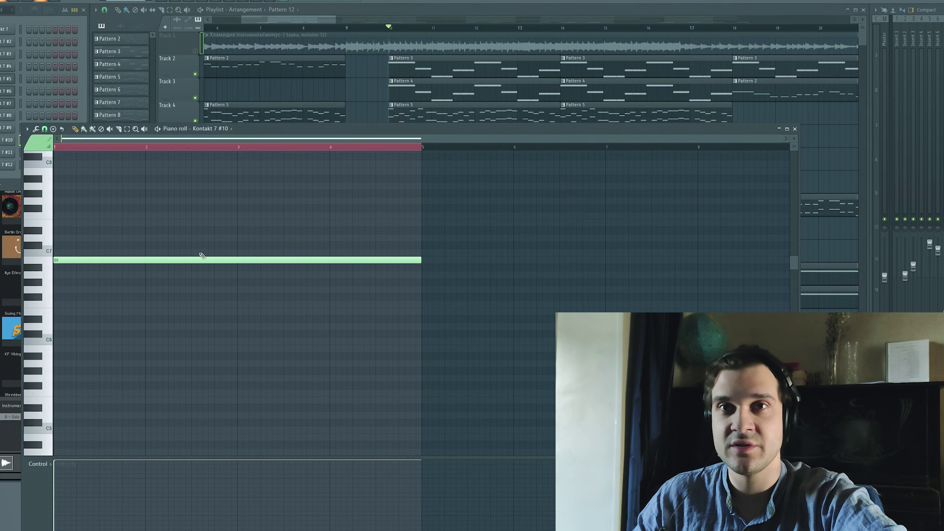
left_click(47, 266)
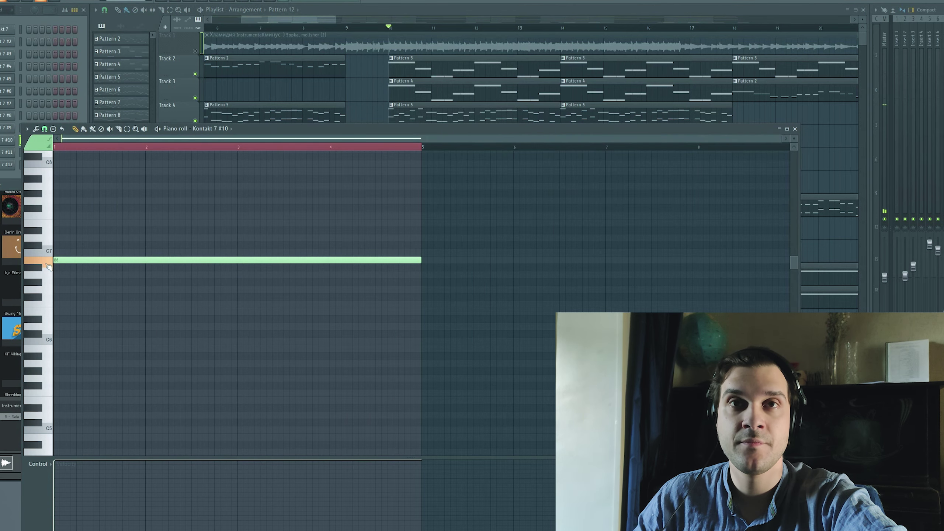
Audition the B6 key for Pattern 13 and view its Hi Percussion instrument in Kontakt 7 #11.
left_click(416, 11)
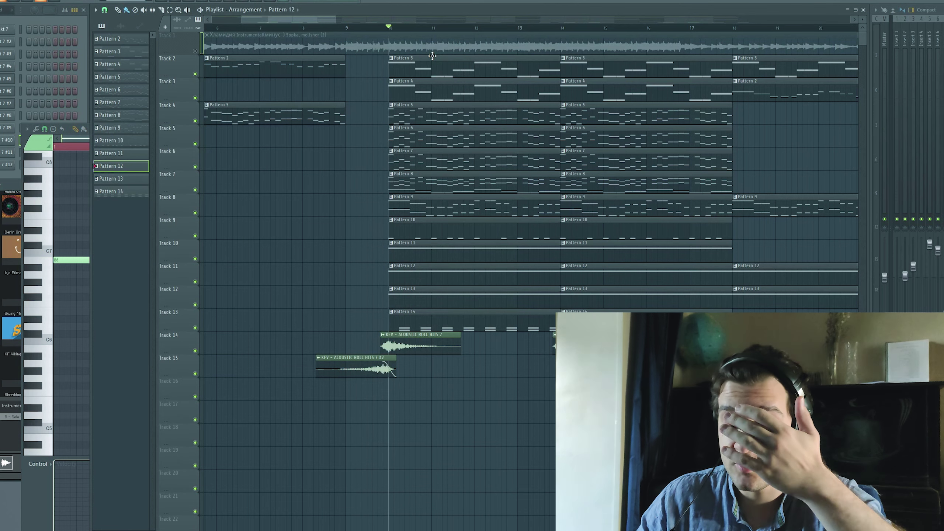
double_click(433, 302)
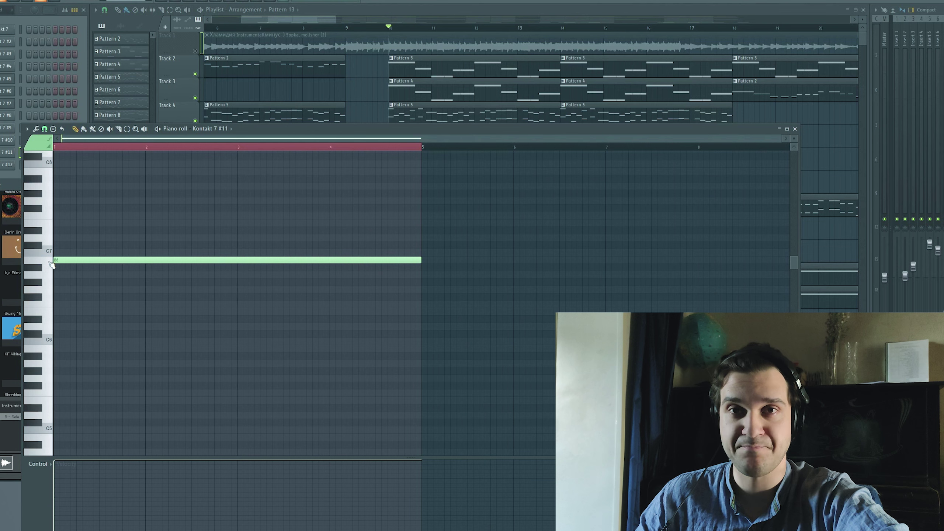
left_click(51, 261)
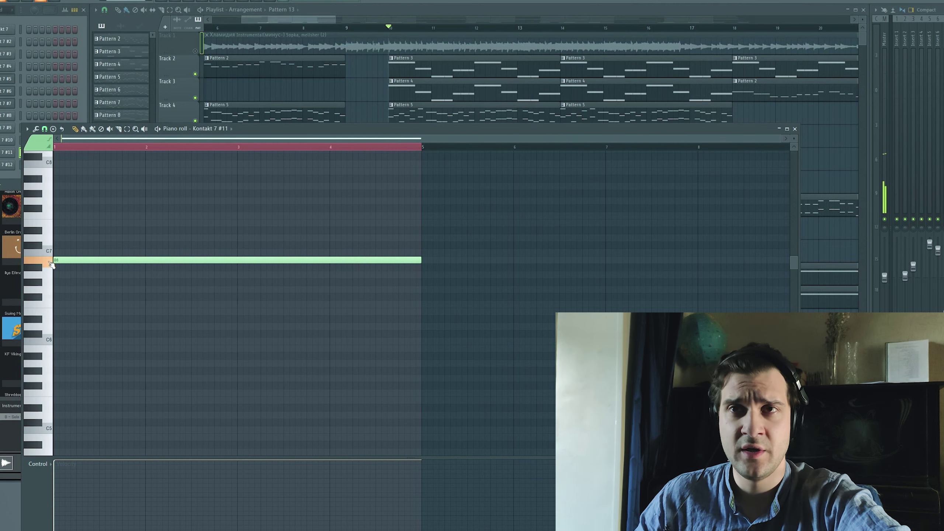
left_click(8, 155)
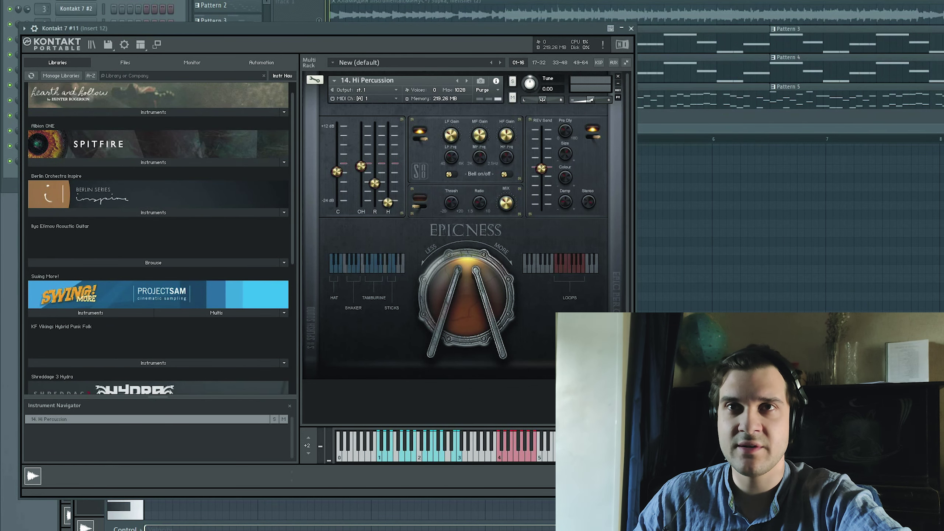
key("F7")
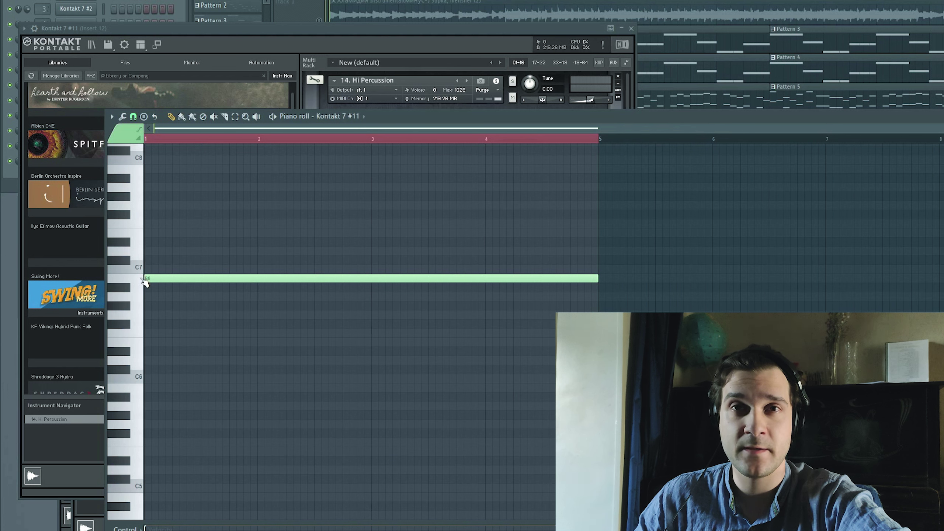
left_click(143, 282)
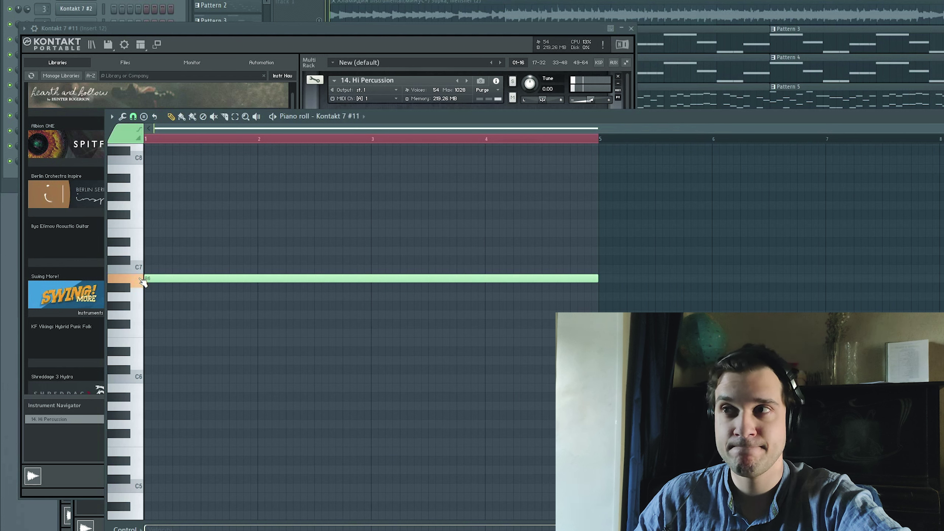
Open Pattern 14 in the piano roll and audition its C3 key on Kontakt 7 #12.
key("F5")
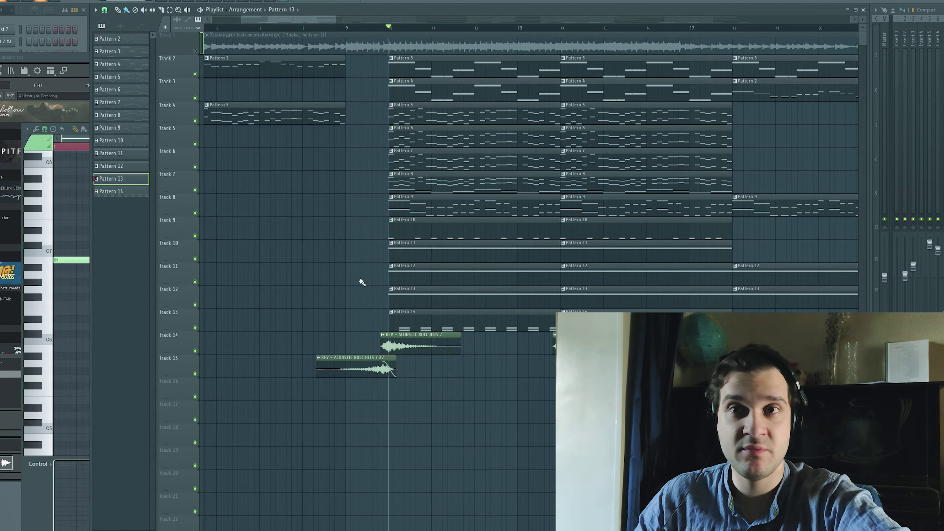
double_click(402, 315)
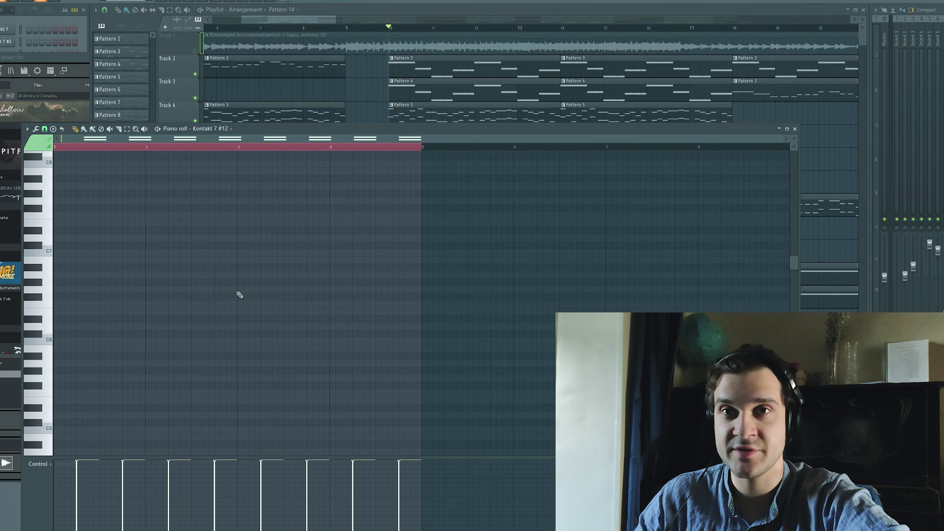
scroll(238, 292, "down", 10)
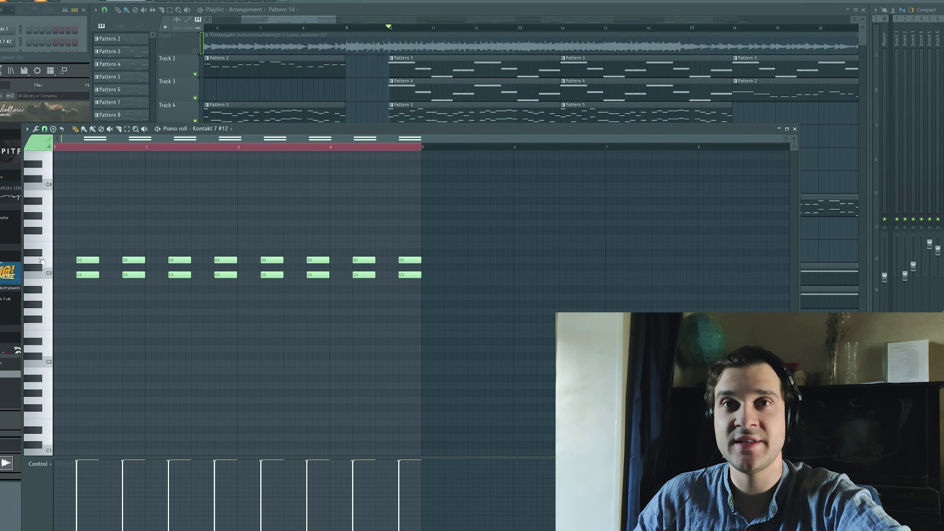
left_click(46, 273)
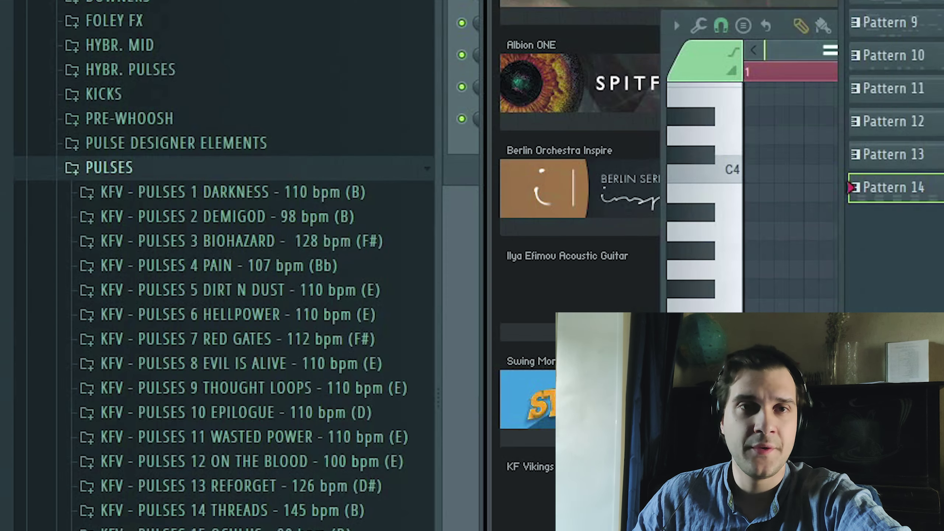
Examine the folder structure of the VIKINGS SAMPLES WAV collection in the sample browser.
scroll(249, 253, "down", 5)
left_click(246, 249)
scroll(208, 118, "up", 4)
scroll(183, 308, "up", 7)
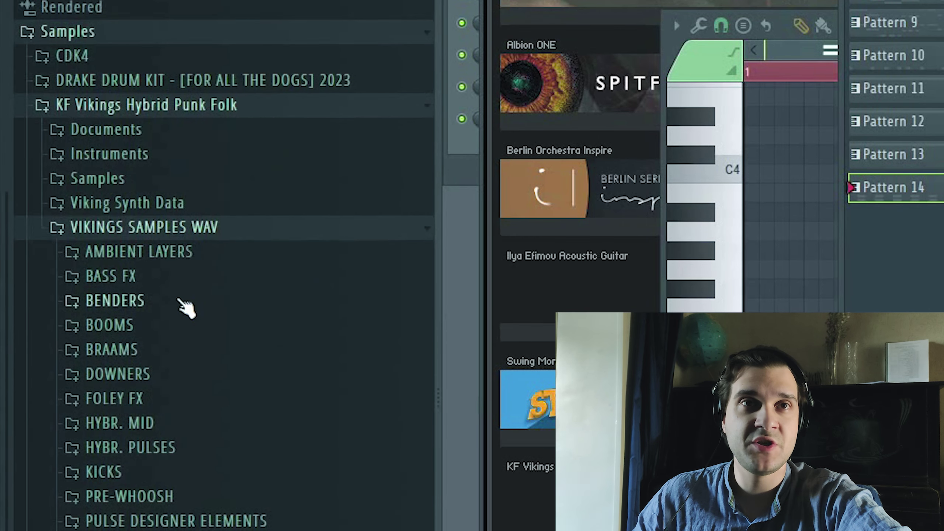
scroll(186, 334, "down", 1)
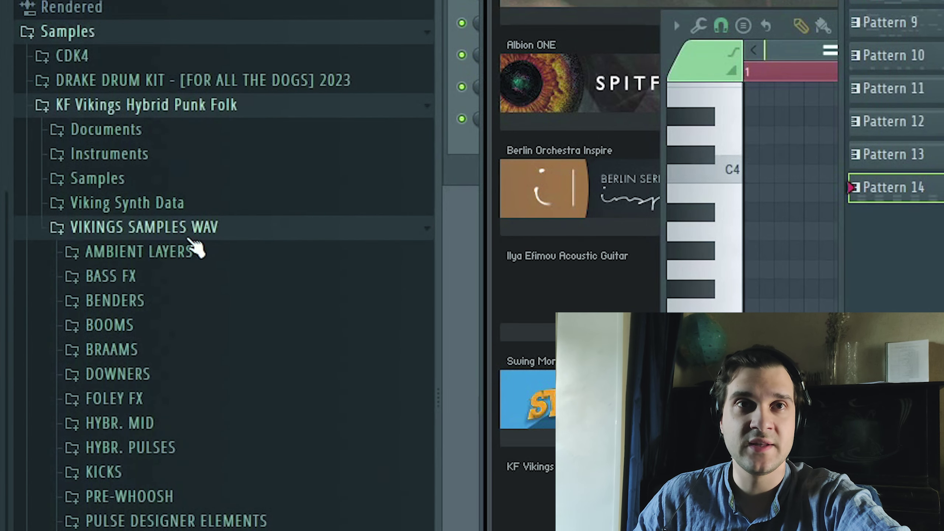
scroll(175, 335, "up", 4)
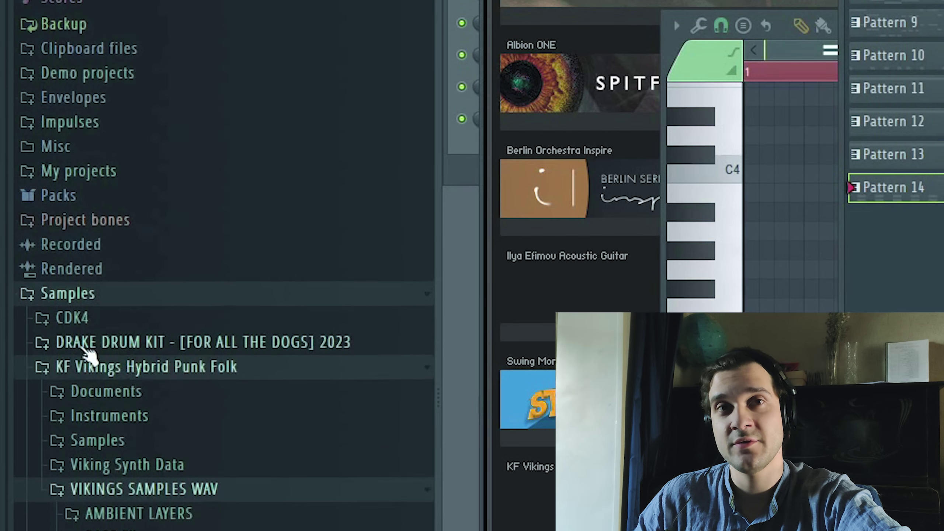
scroll(164, 428, "down", 4)
scroll(157, 454, "up", 2)
scroll(223, 327, "up", 4)
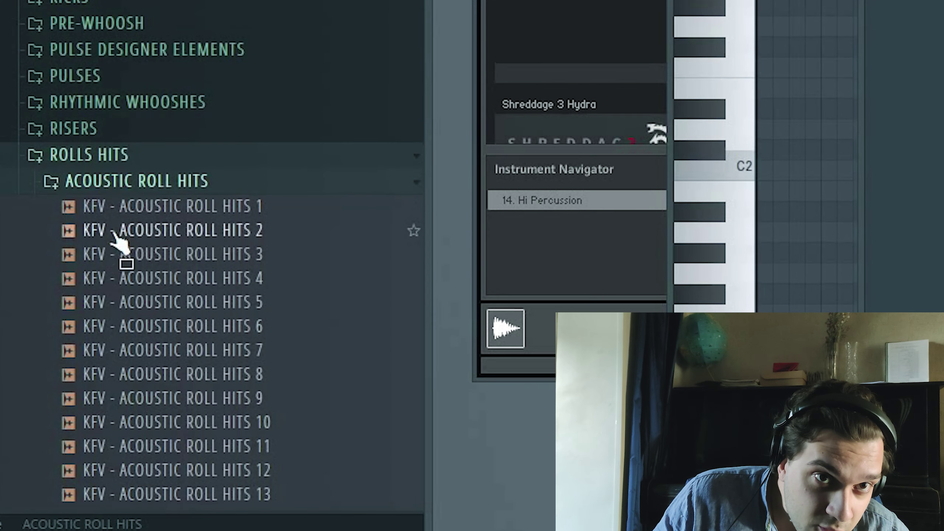
Look through the samples in the ACOUSTIC ROLL HITS folder.
scroll(185, 337, "down", 6)
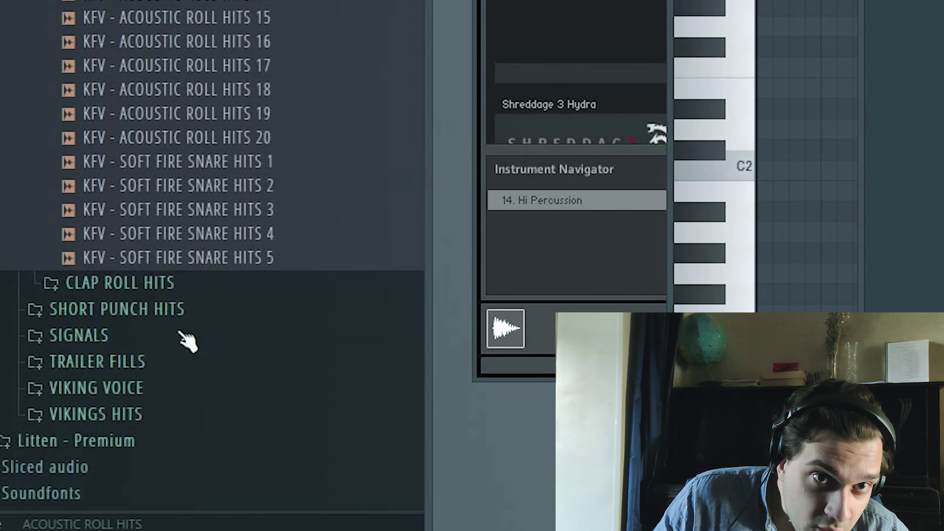
scroll(164, 185, "up", 7)
left_click(197, 355)
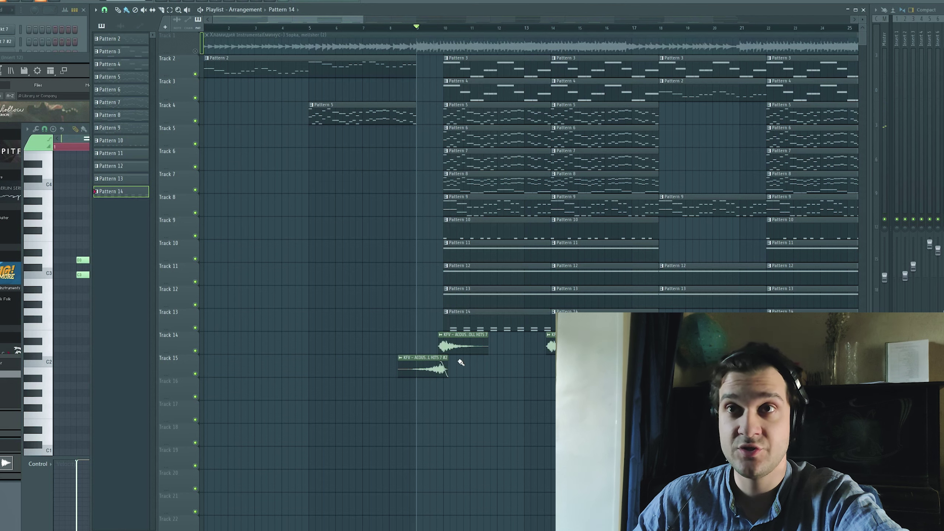
Play the arrangement from bar 9 through the roll hits on Tracks 14 and 15, and stop playback.
key("space")
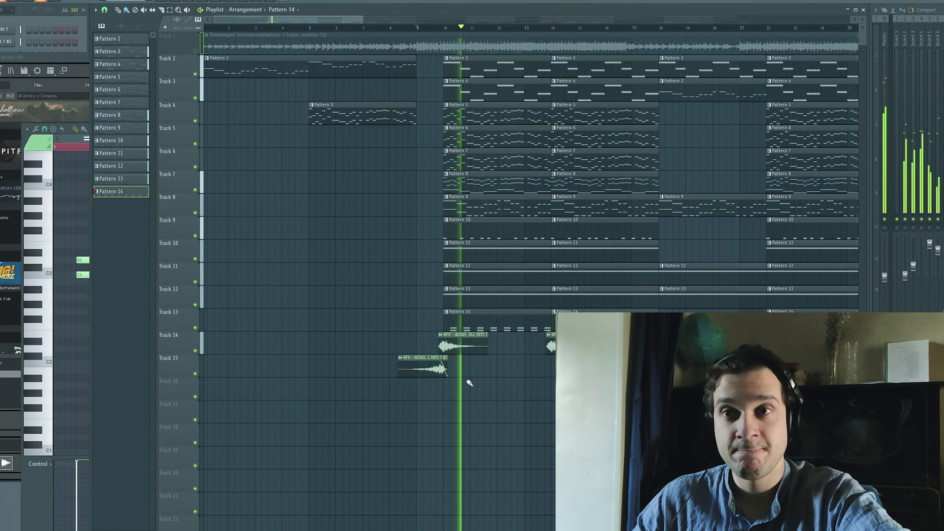
key("space")
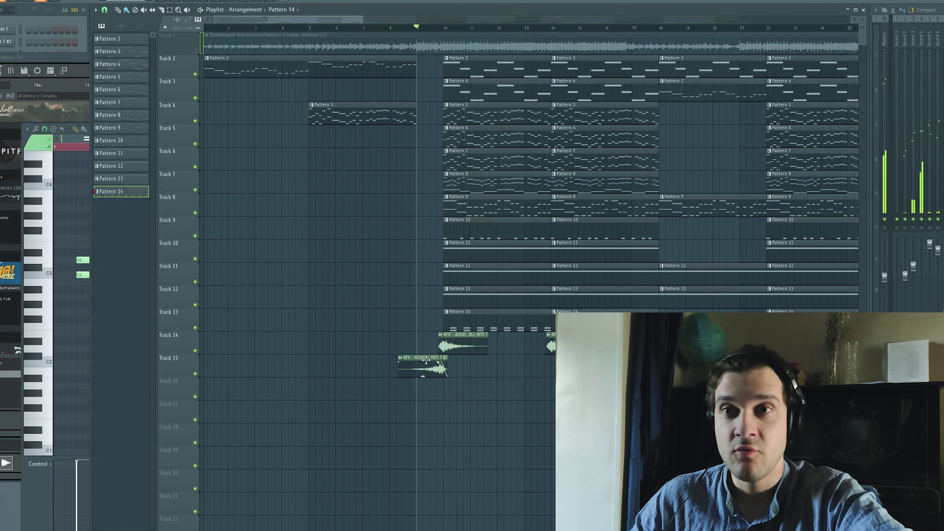
Place a unique copy of the KFV - ACOUSTIC ROLL HITS 7 clip on Track 14 near bar 4 and open its channel settings.
left_click(457, 338)
left_click(278, 342)
right_click(277, 338)
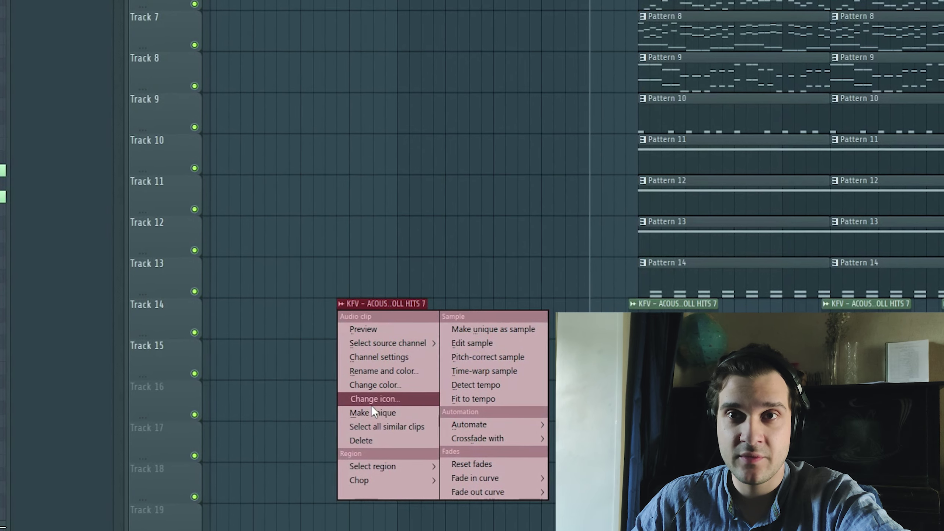
left_click(372, 411)
double_click(397, 317)
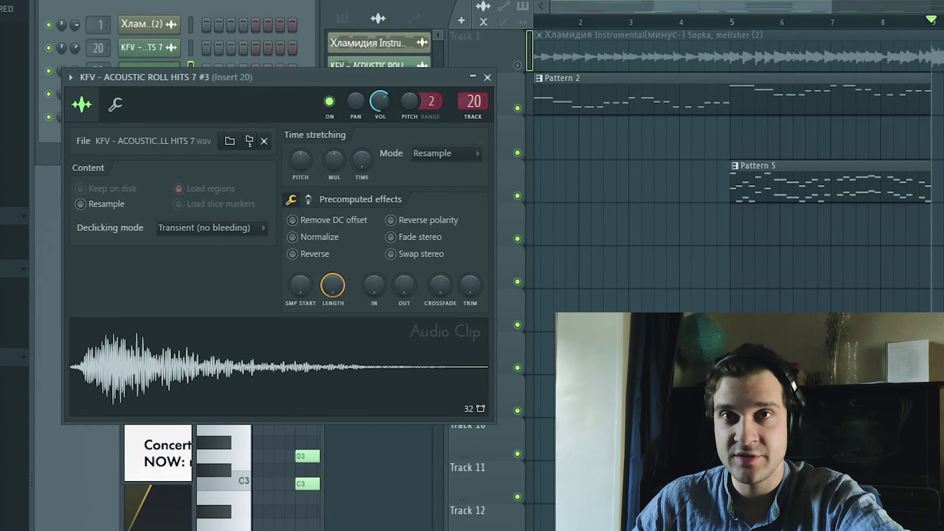
Delete the extra KFV - ACOUSTIC ROLL HITS 7 copy near bar 4 on Track 14 and inspect the overlapping roll hits leading into bar 10.
left_click(322, 257)
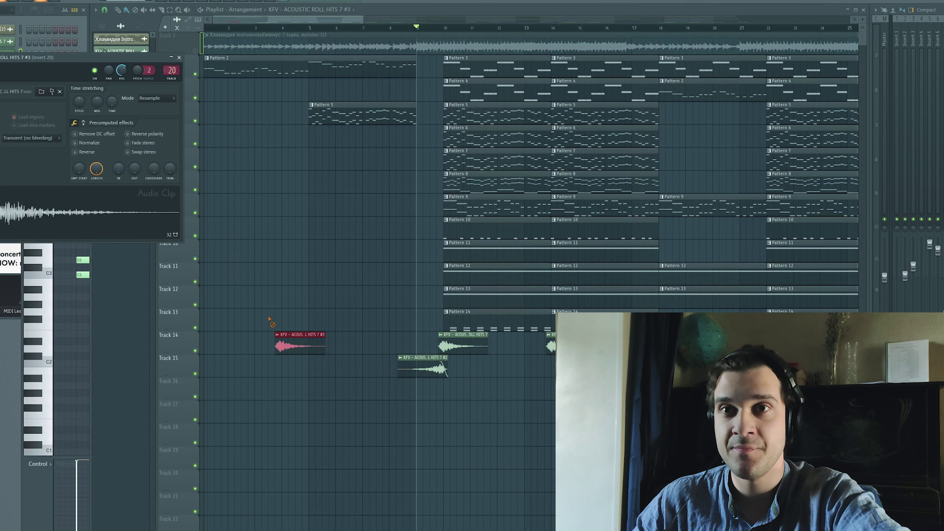
right_click(269, 319)
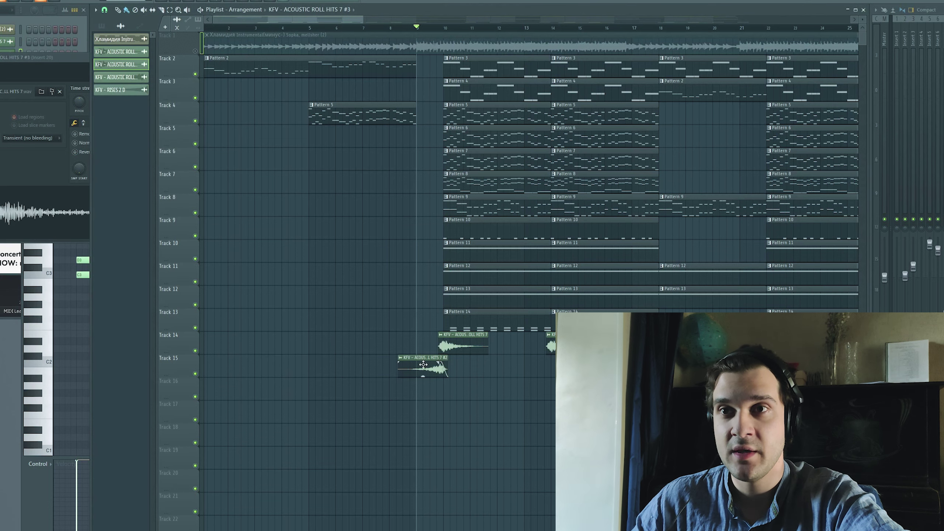
scroll(445, 369, "up", 6)
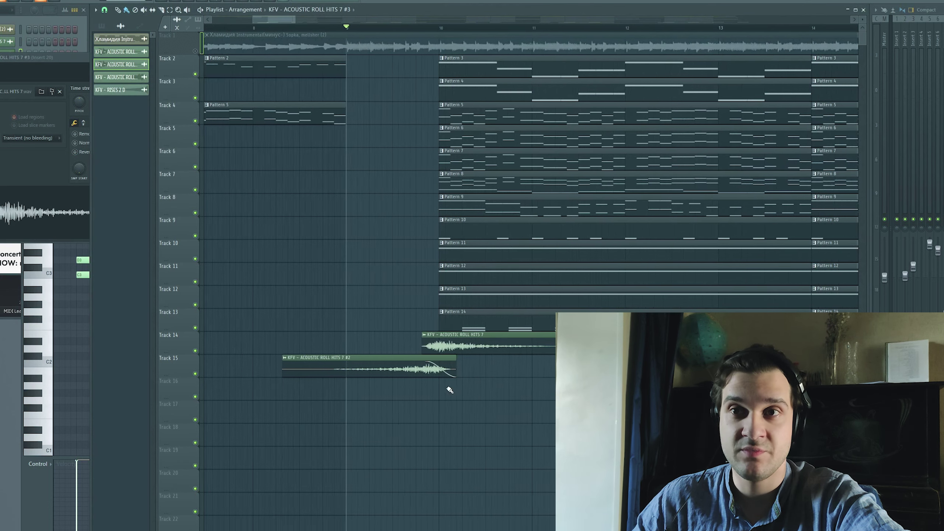
scroll(530, 359, "down", 6)
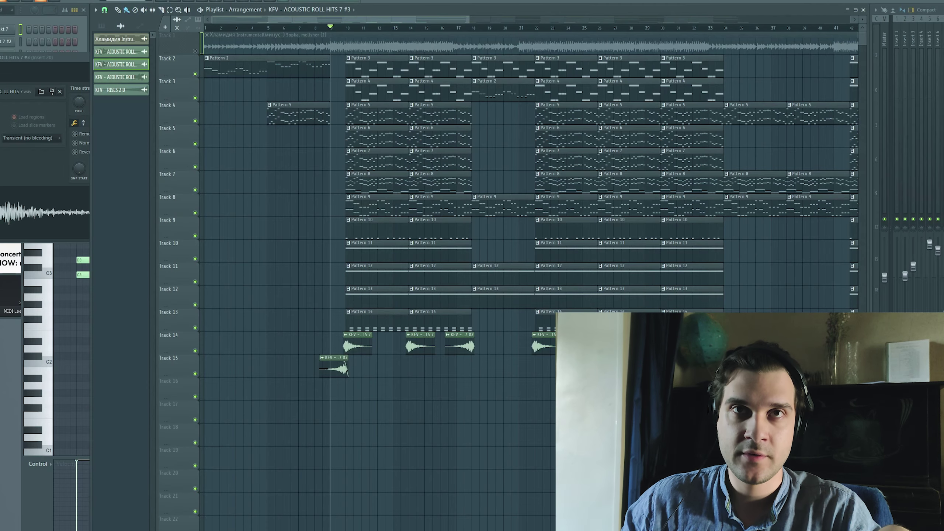
Examine the Epicness control and the key layout of the War Ensemble instrument in Kontakt.
key("Escape")
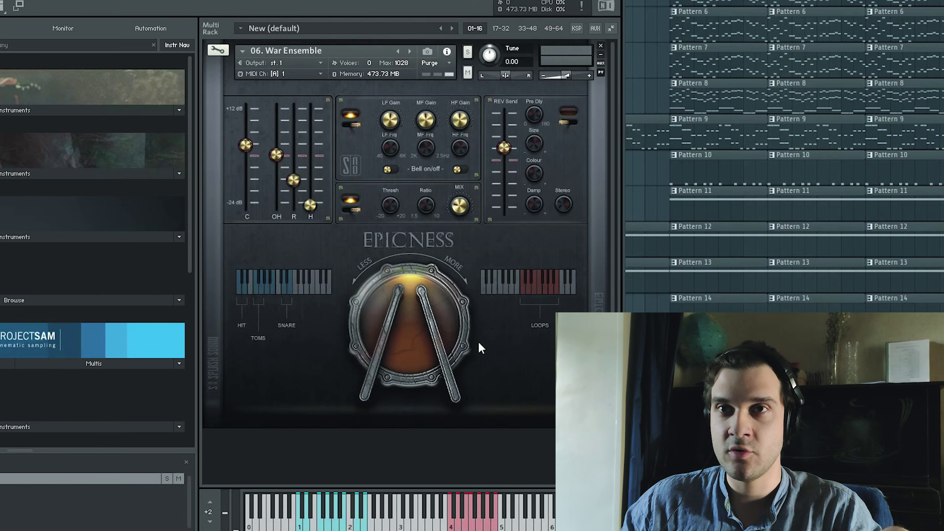
left_click_drag(427, 282, 443, 403)
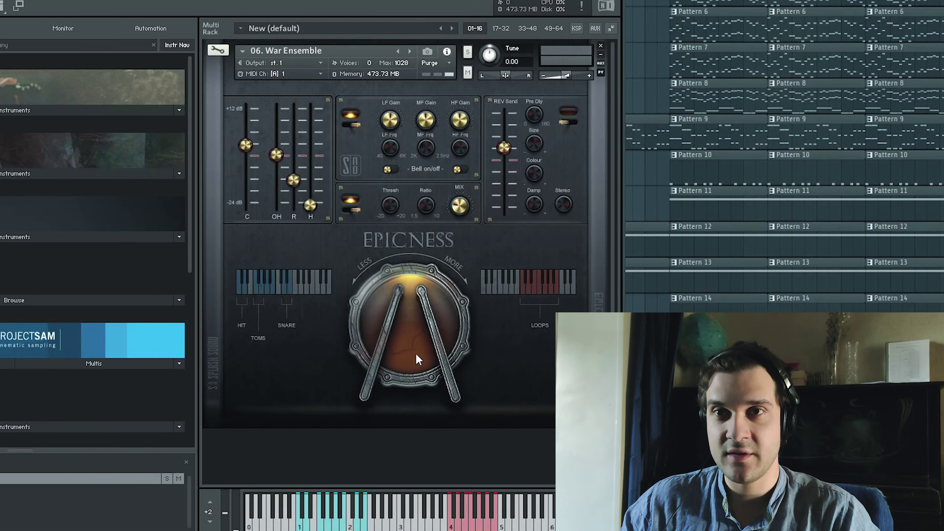